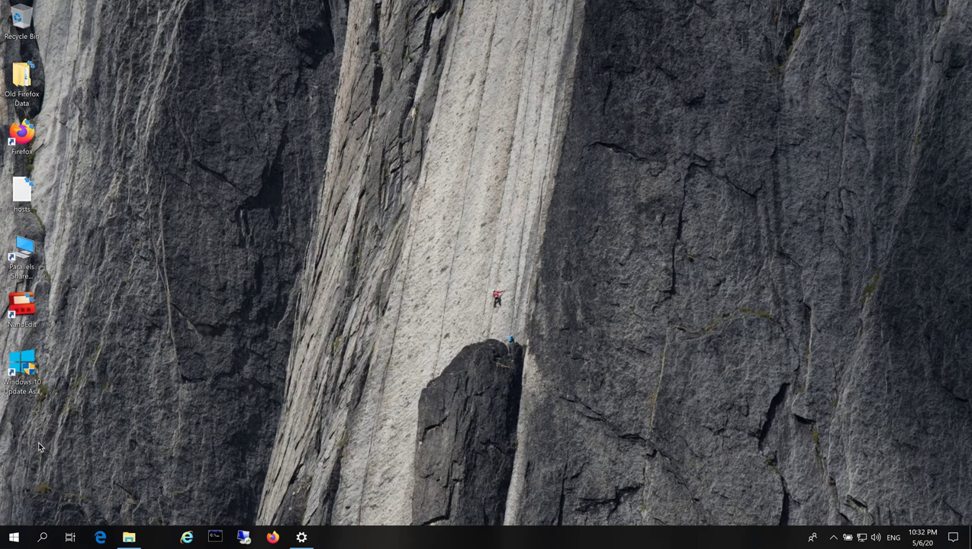
Launch Quick Pallet Maker and maximize its window
left_click(13, 537)
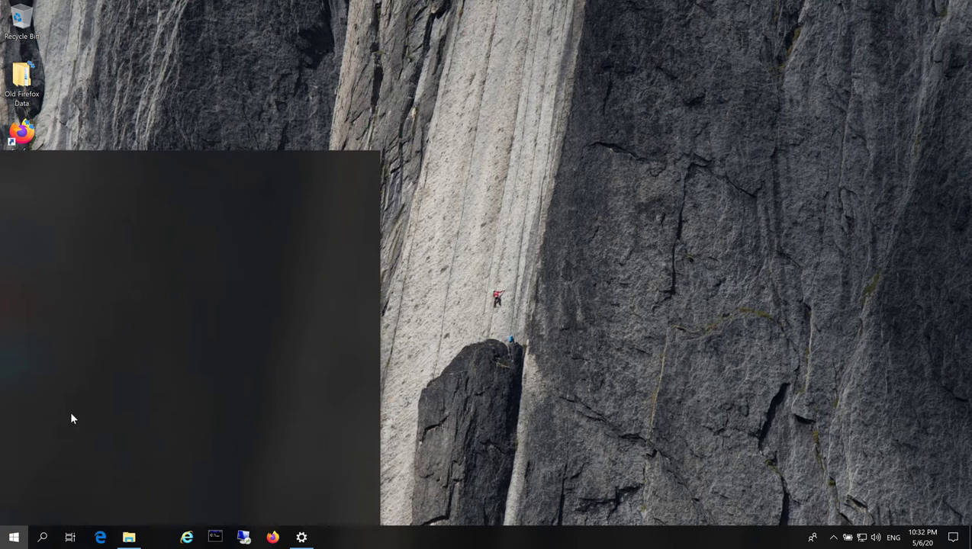
scroll(102, 396, "down", 5)
scroll(103, 396, "down", 6)
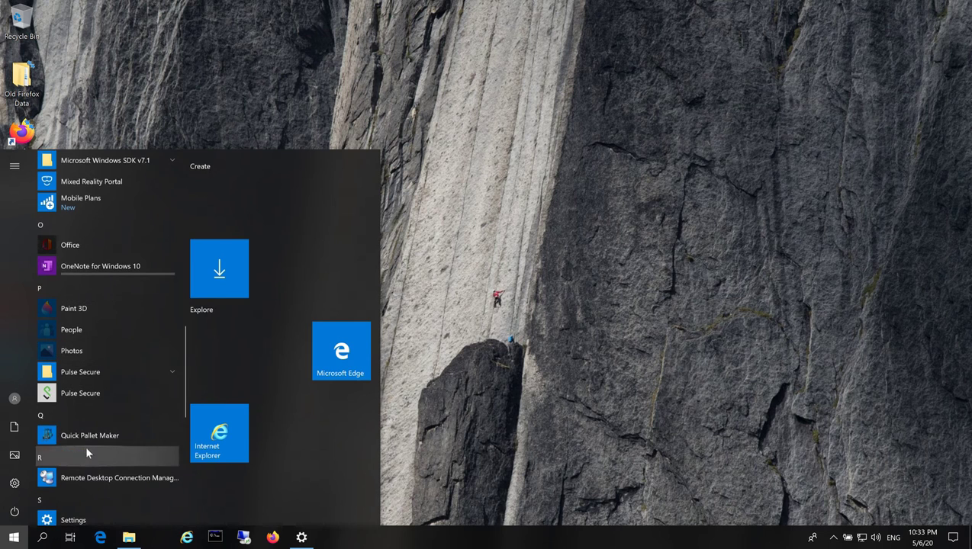
left_click(86, 436)
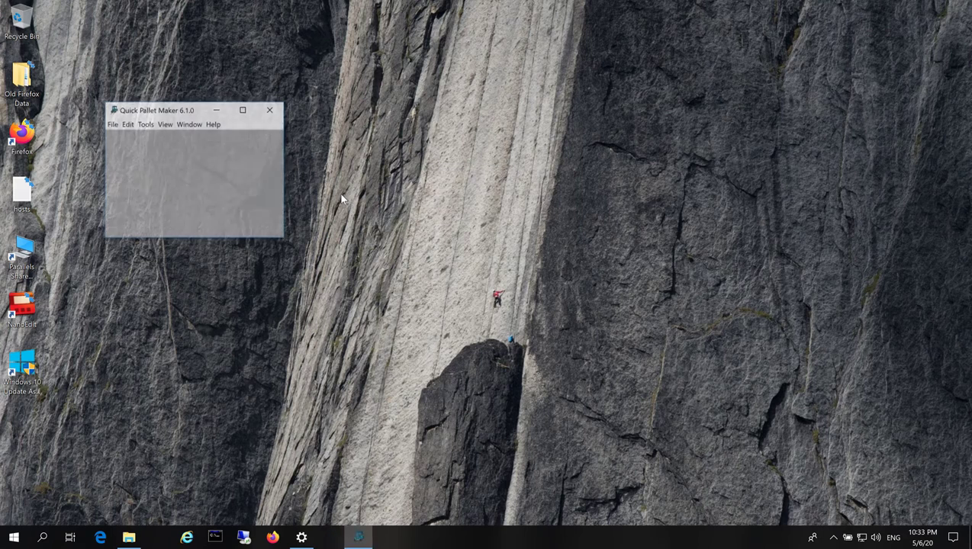
left_click(241, 108)
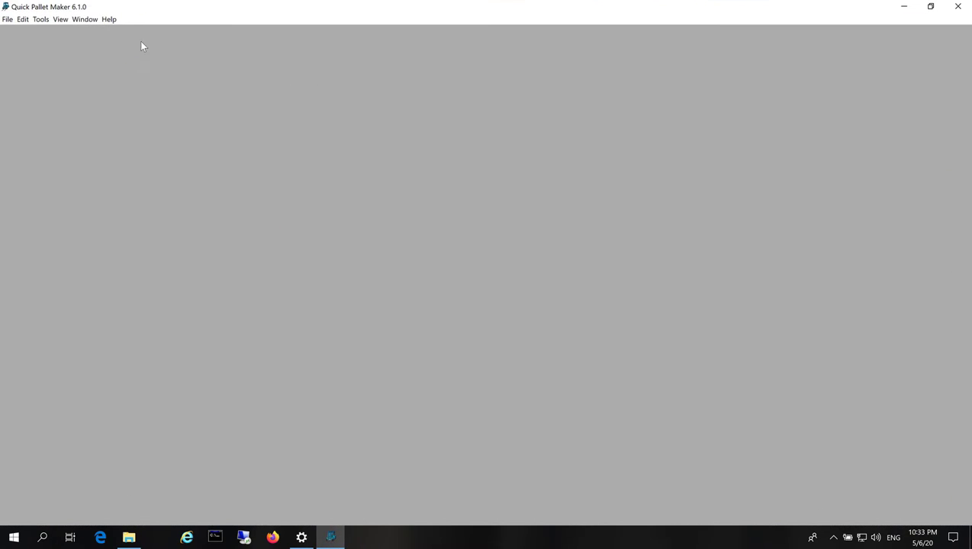
Open the Standard Cases and Pallets window and move it nearer the middle of the workspace
left_click(93, 24)
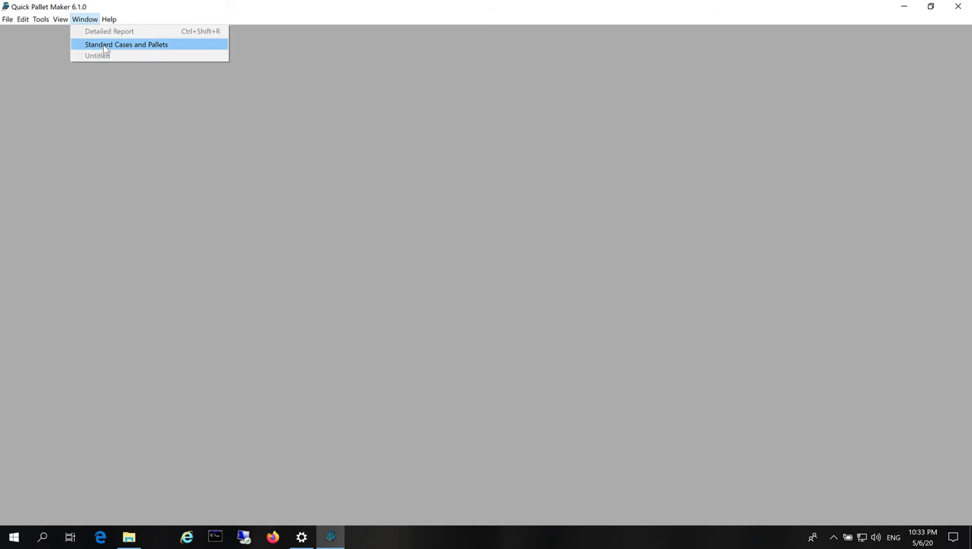
left_click(105, 45)
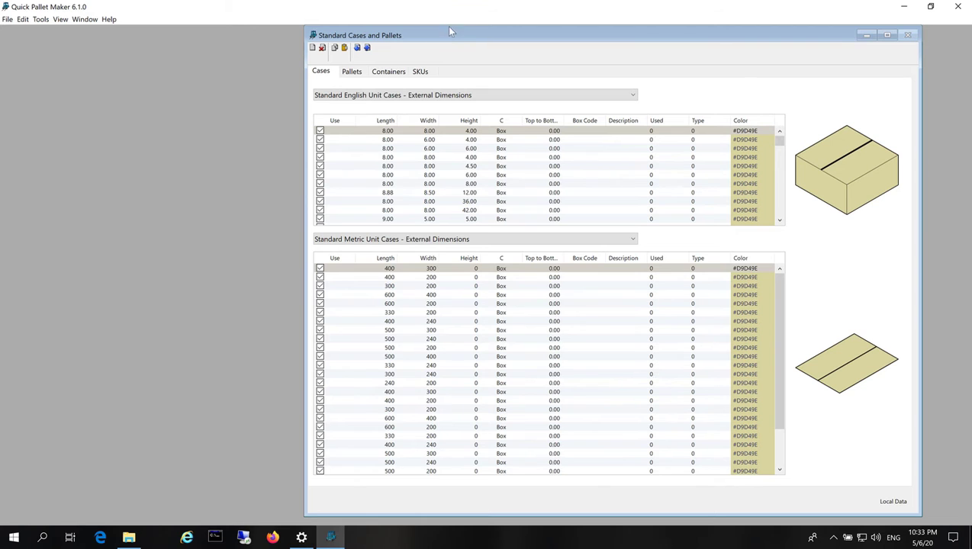
left_click_drag(447, 36, 276, 31)
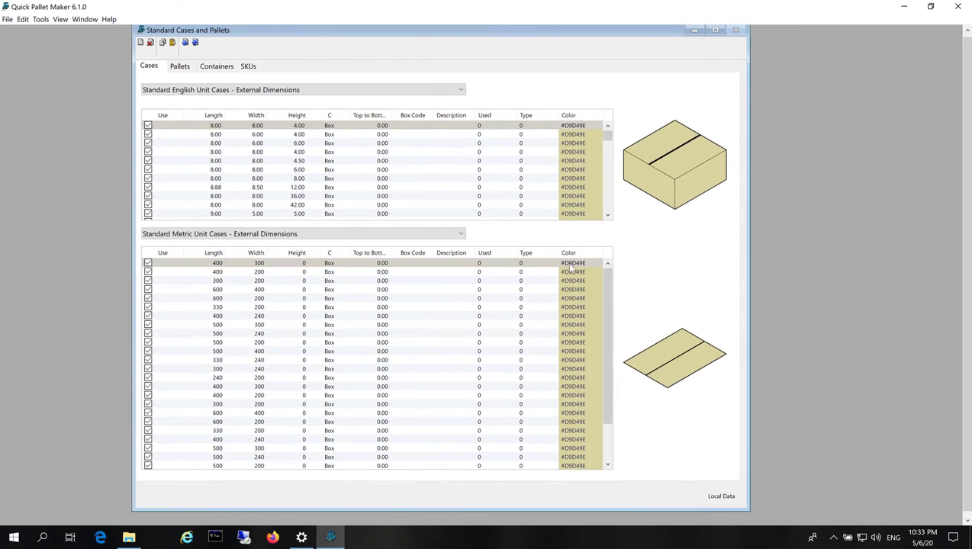
Duplicate the last case, 240 x 200, in the Standard Metric Unit Cases list
left_click_drag(608, 299, 609, 335)
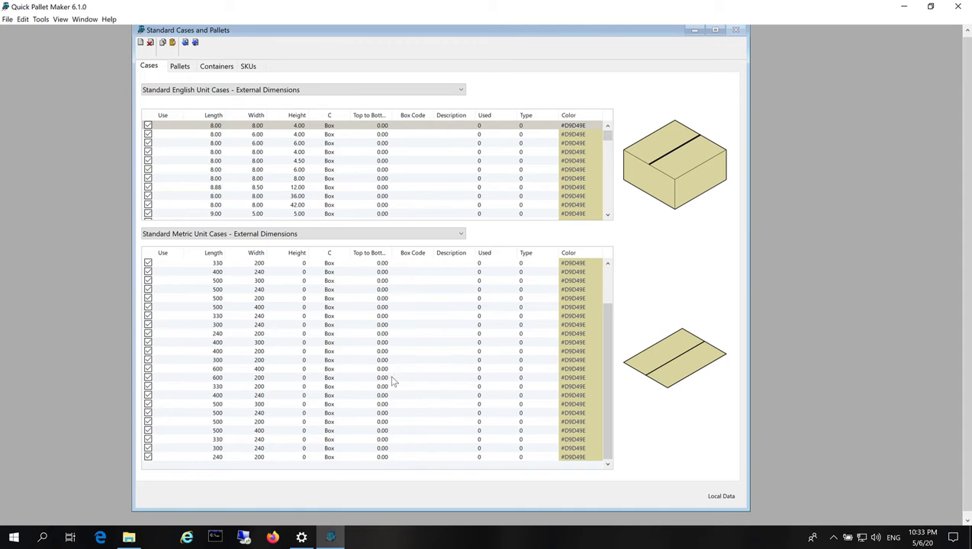
left_click(232, 457)
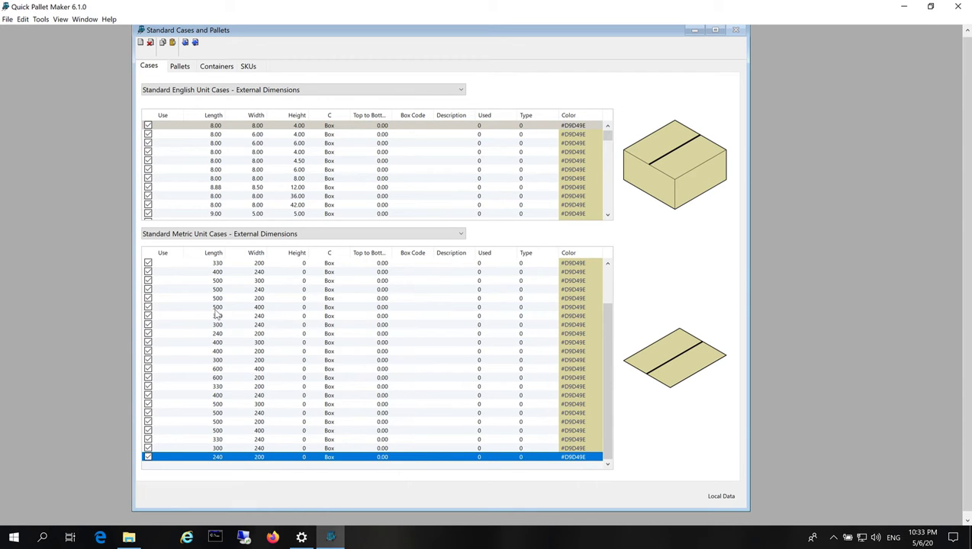
left_click(22, 19)
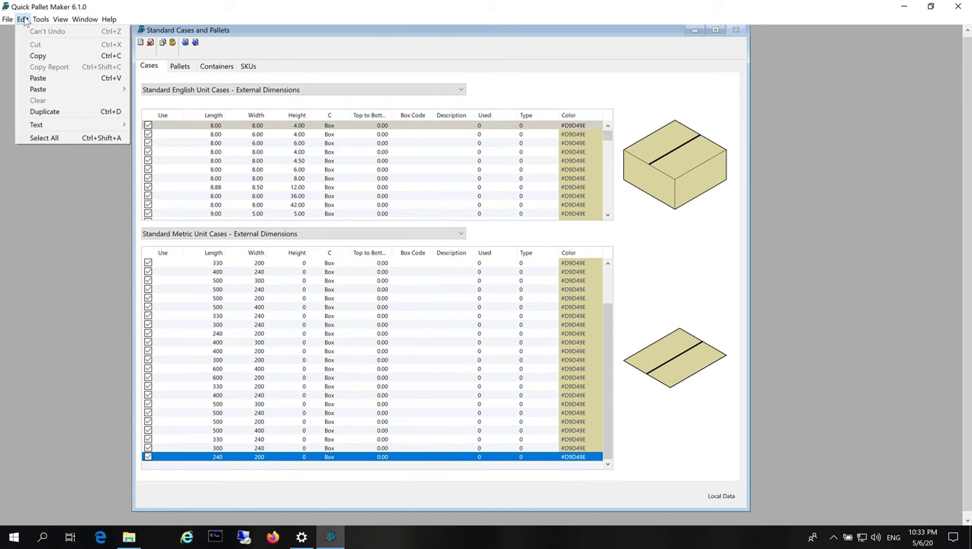
left_click(64, 115)
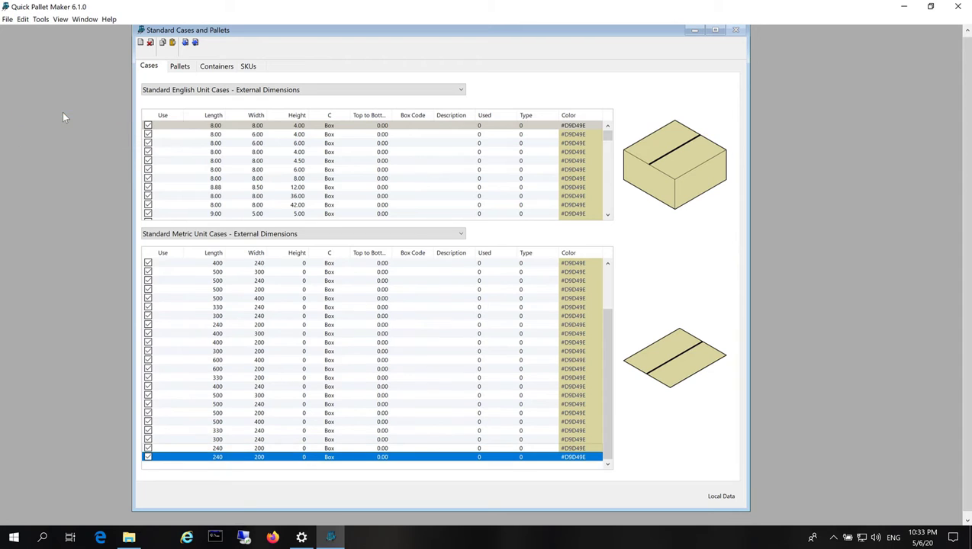
Set the duplicated metric case's length to 600 and its height to 400
left_click(217, 458)
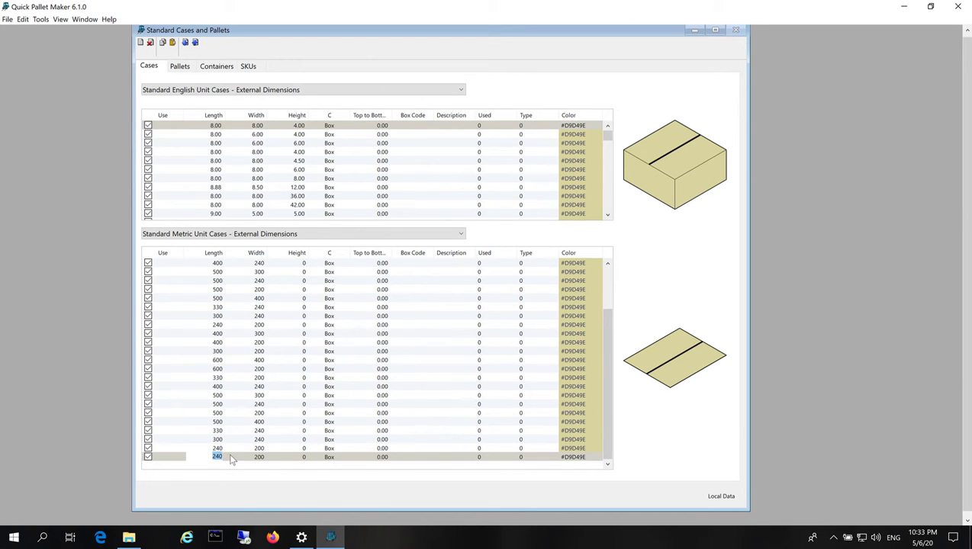
type("600")
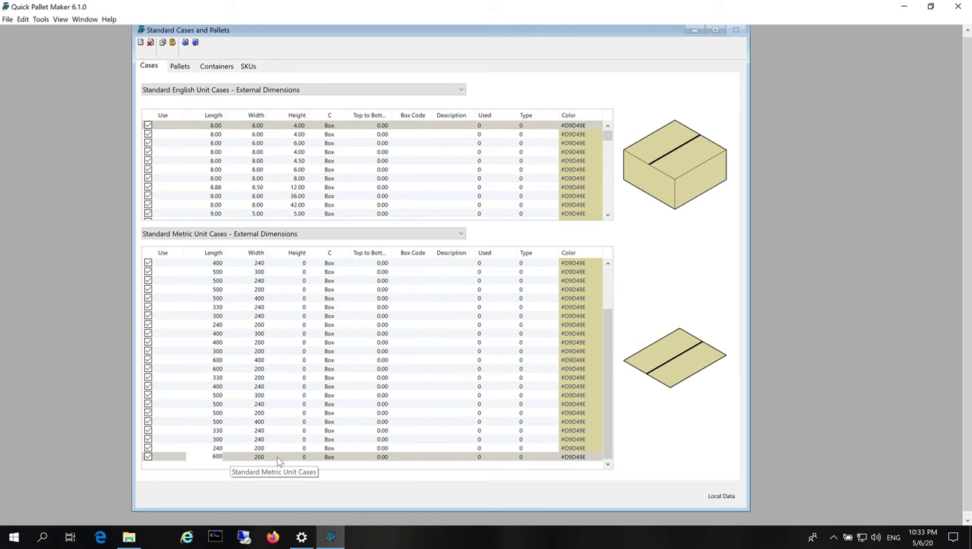
left_click(304, 457)
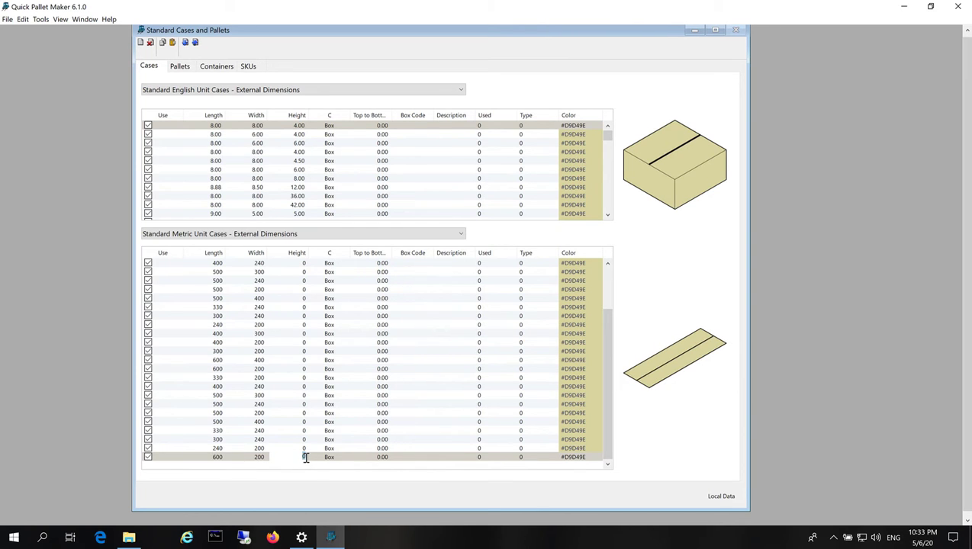
type("400")
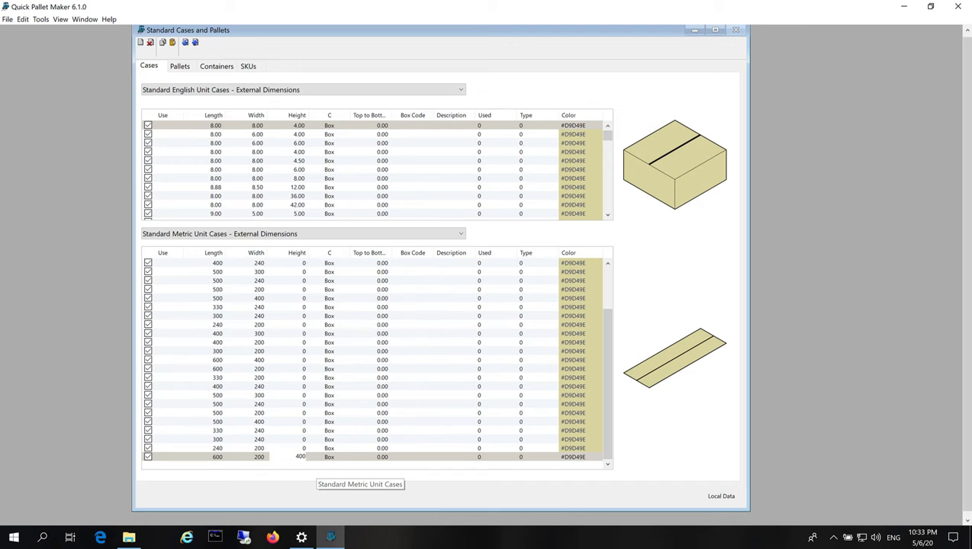
key("Return")
Set the C entry of the 600 x 200 x 400 metric case to Yellow
left_click(328, 459)
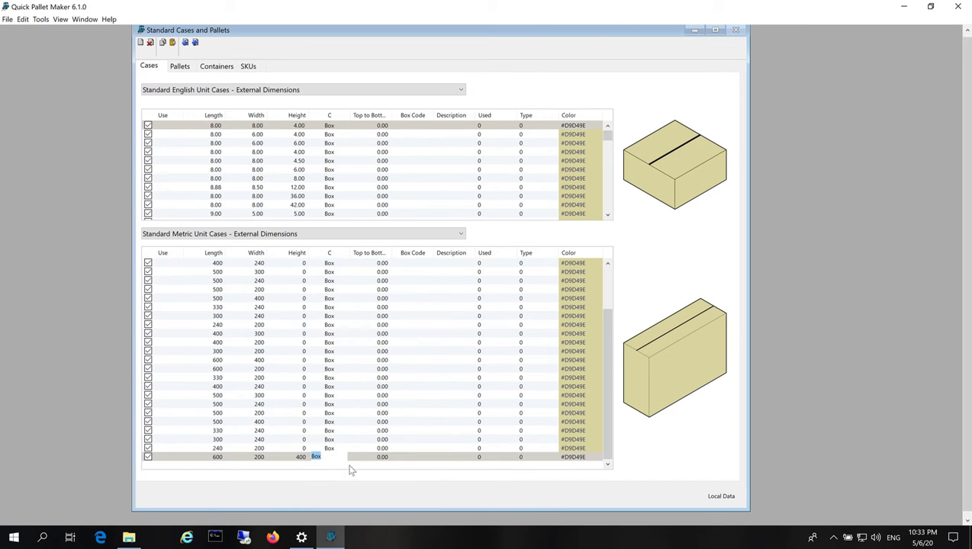
type("Y")
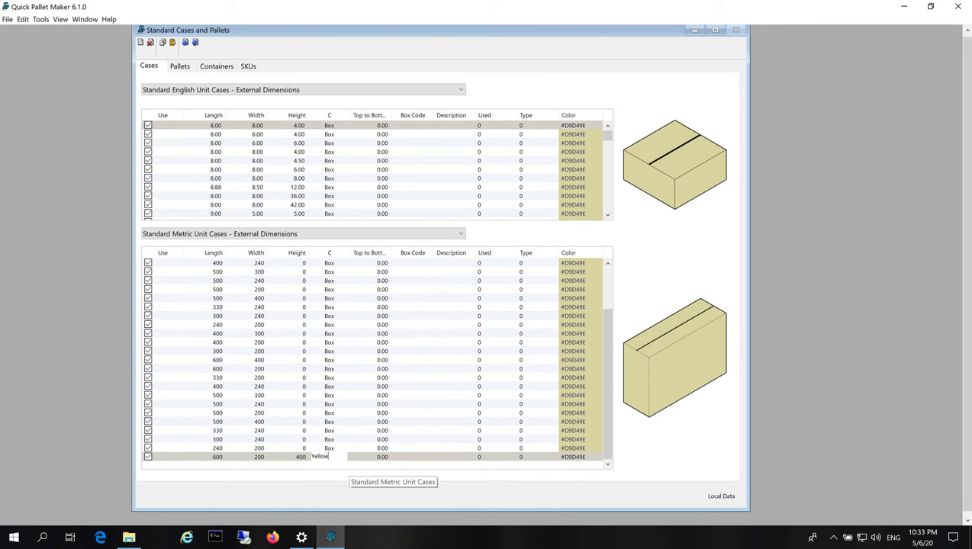
type("ellow")
key("Return")
Change the display color of the 600 x 200 x 400 case to bright yellow (#FFFF00)
right_click(704, 346)
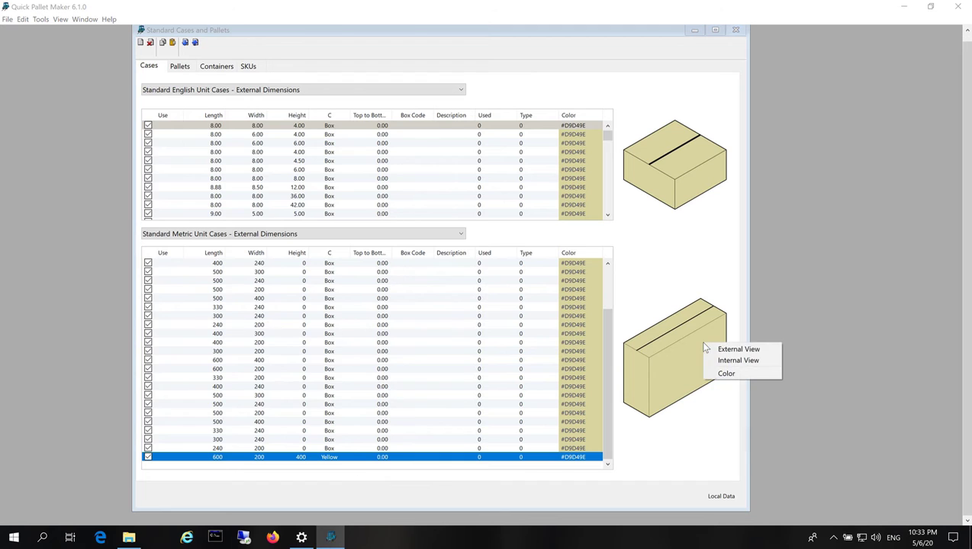
left_click(725, 373)
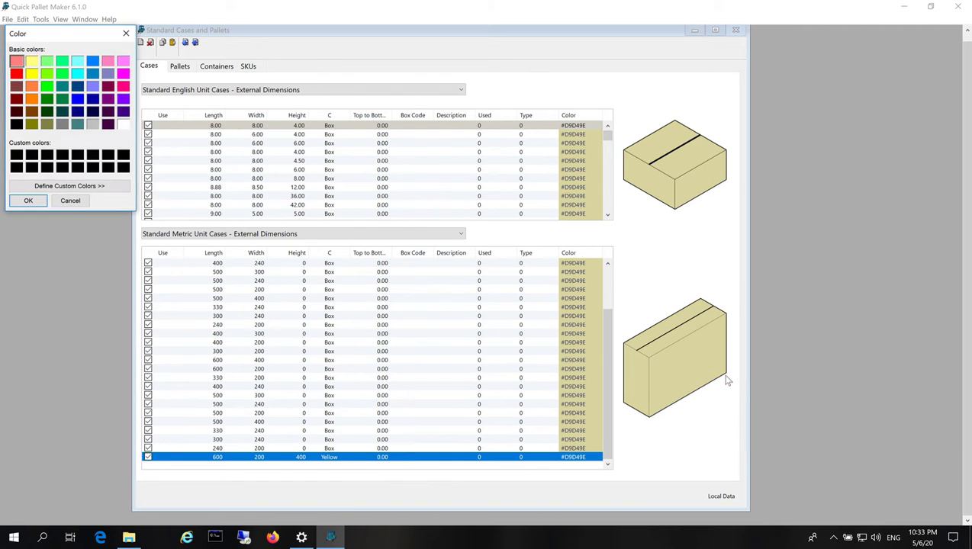
left_click(31, 73)
left_click(28, 200)
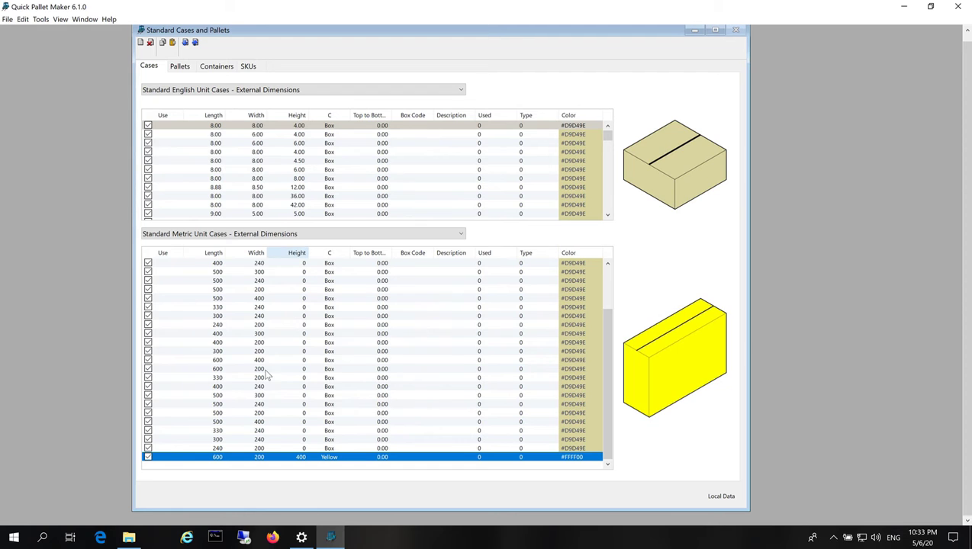
Duplicate the 600 x 200 x 400 Yellow case and set the copy's length to 330
left_click(23, 20)
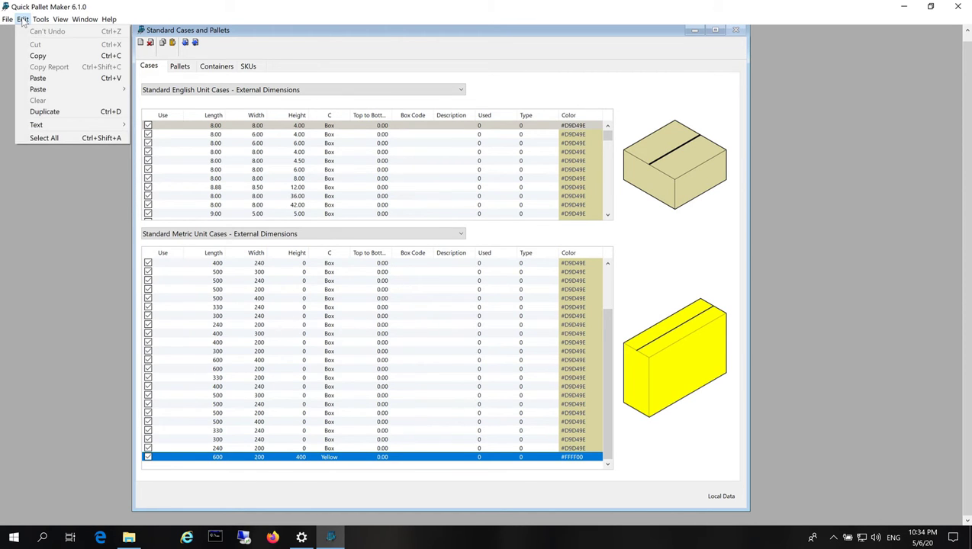
left_click(45, 112)
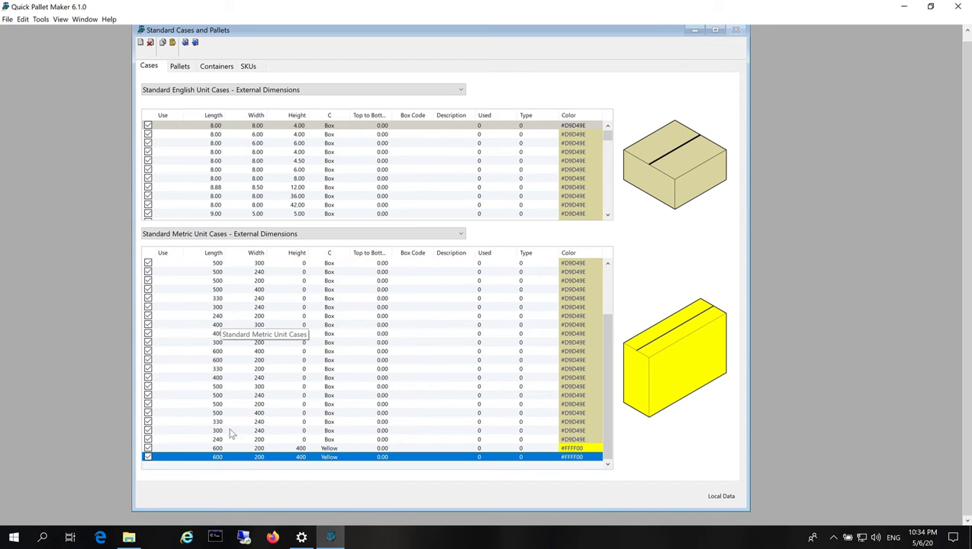
left_click(219, 456)
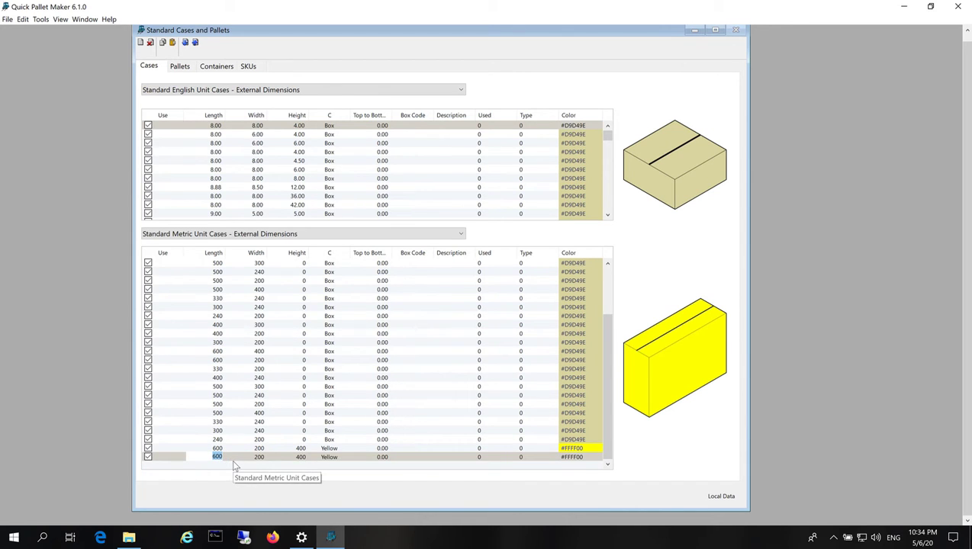
key("Return")
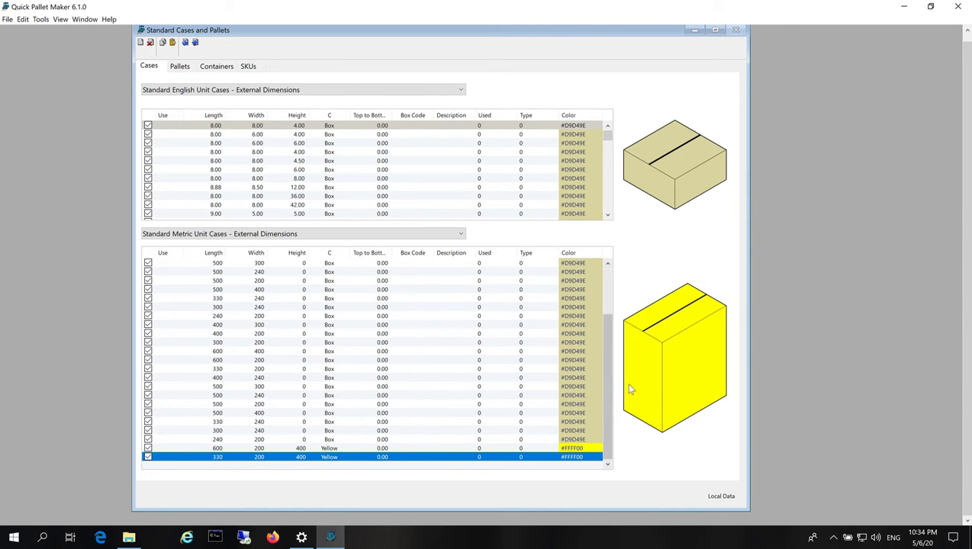
Create a new data sheet that starts from the primary package and move its window clear of the package list's top edge
left_click(7, 19)
mouse_move(19, 32)
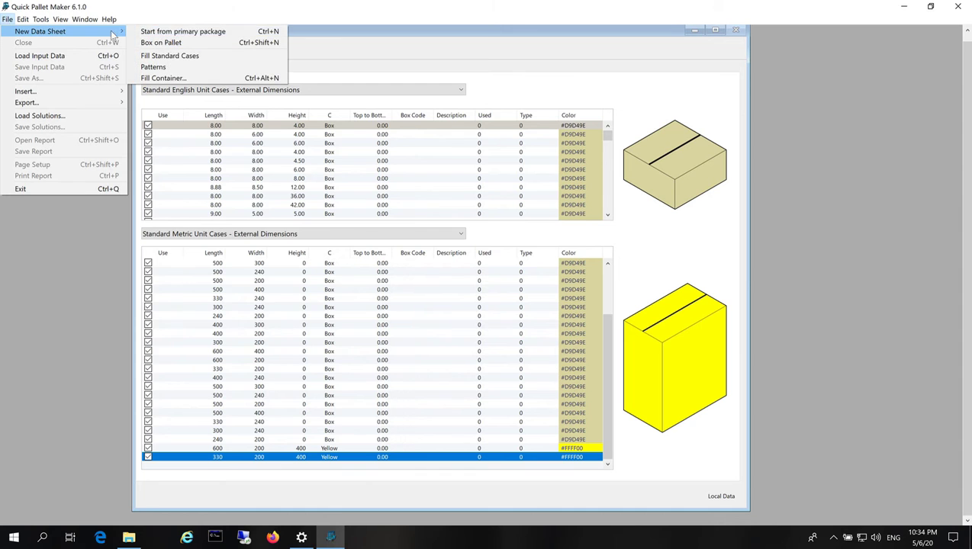
left_click(186, 35)
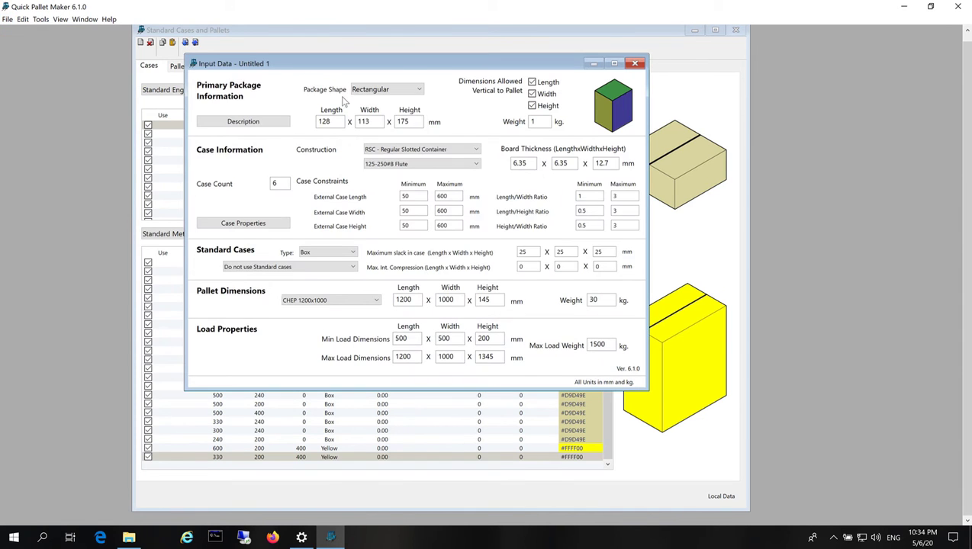
left_click_drag(404, 66, 472, 104)
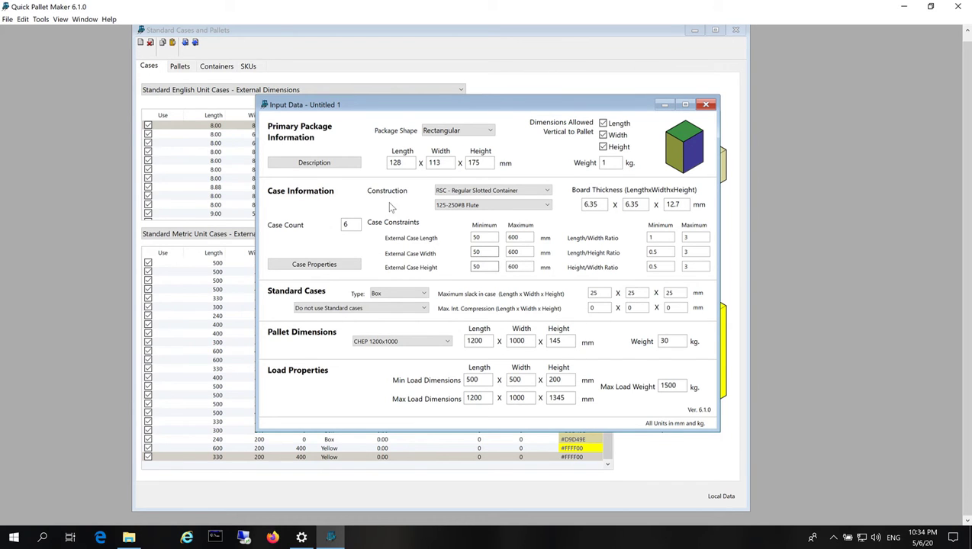
Start loading multiple packages, entering an amount of 25 and external dimensions of 220 x 180 x 48 mm
left_click(41, 20)
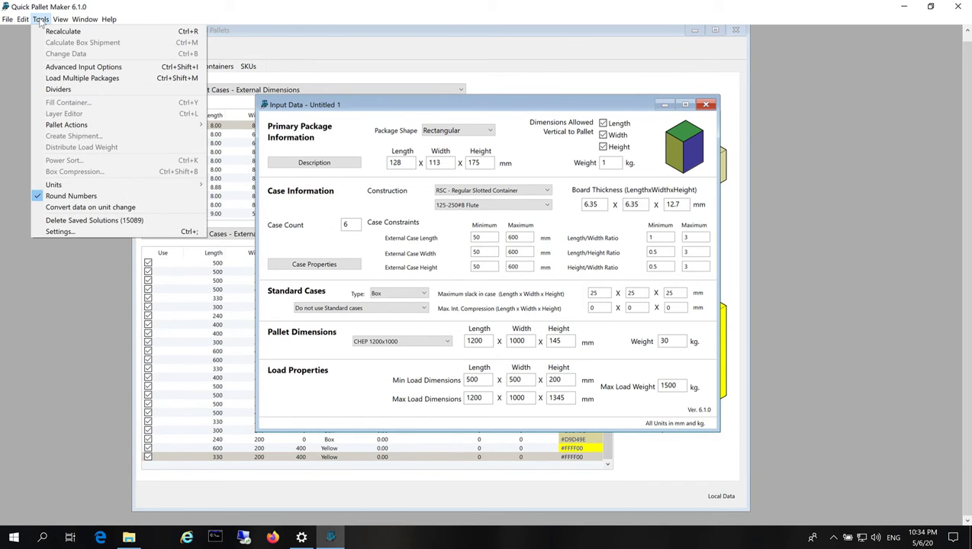
left_click(93, 78)
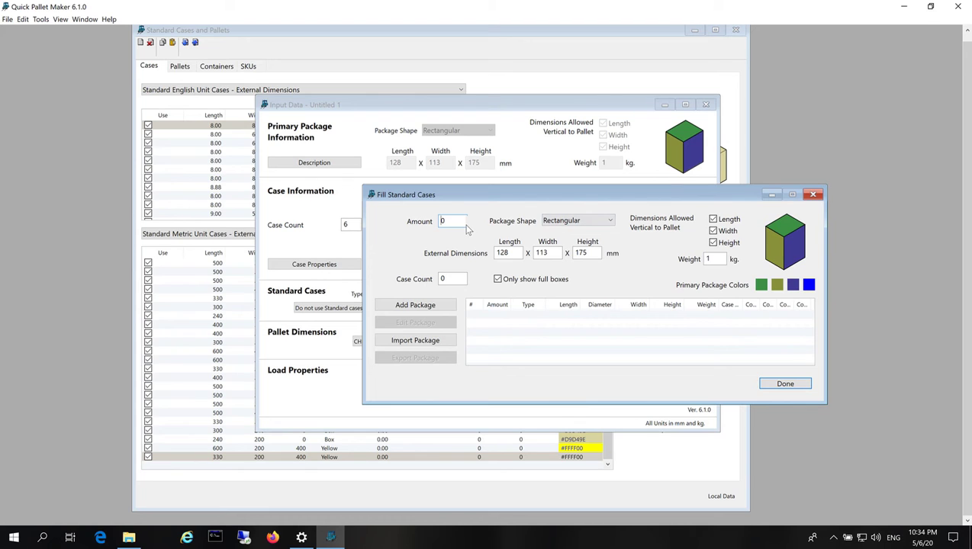
left_click_drag(458, 222, 440, 221)
key("Tab")
type("220")
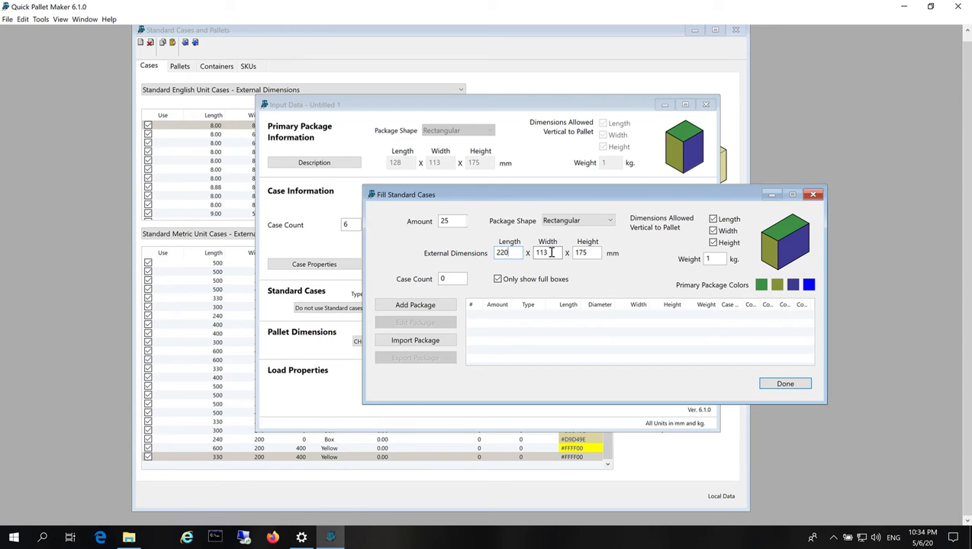
key("Tab")
type("180")
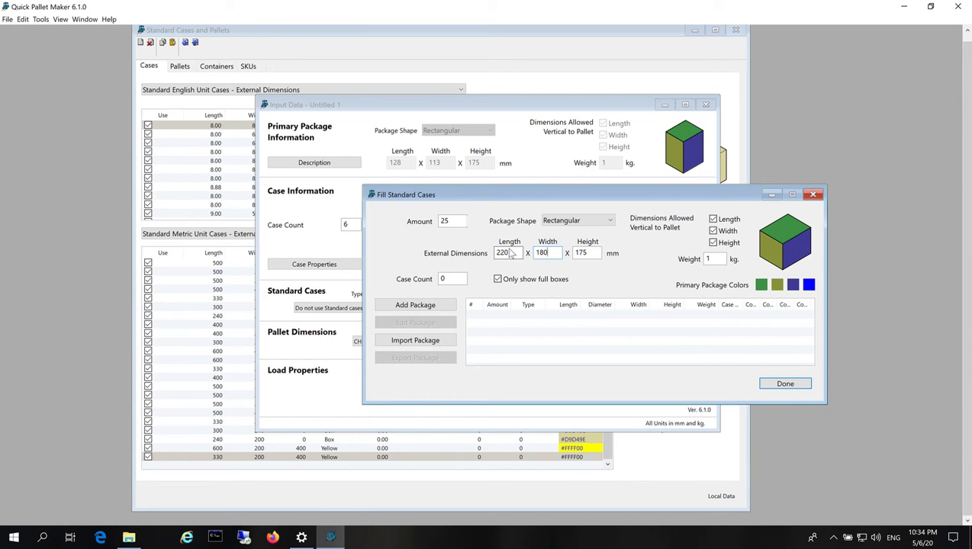
key("Tab")
type("4")
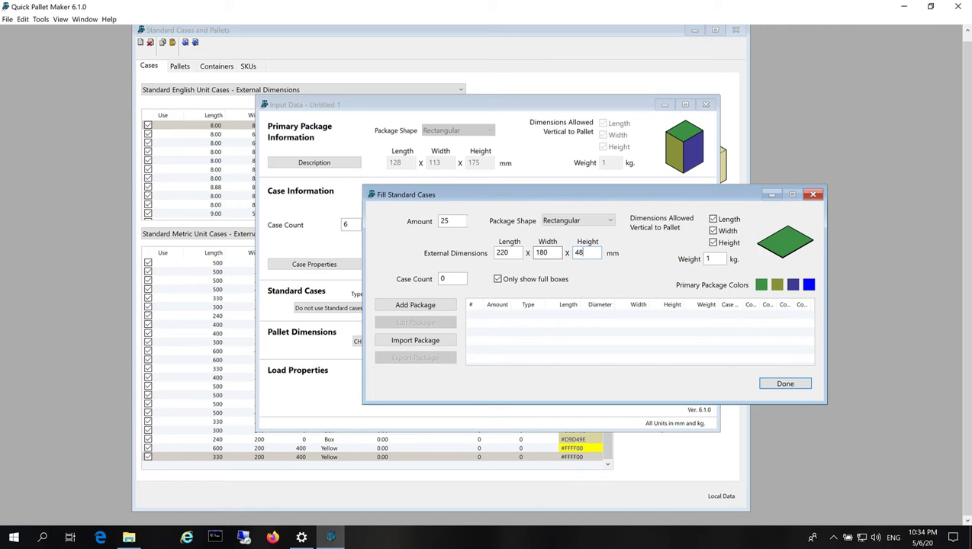
Set the package weight to 0.63 kg, turn off showing only full boxes, add the package to the list and finish
left_click(713, 259)
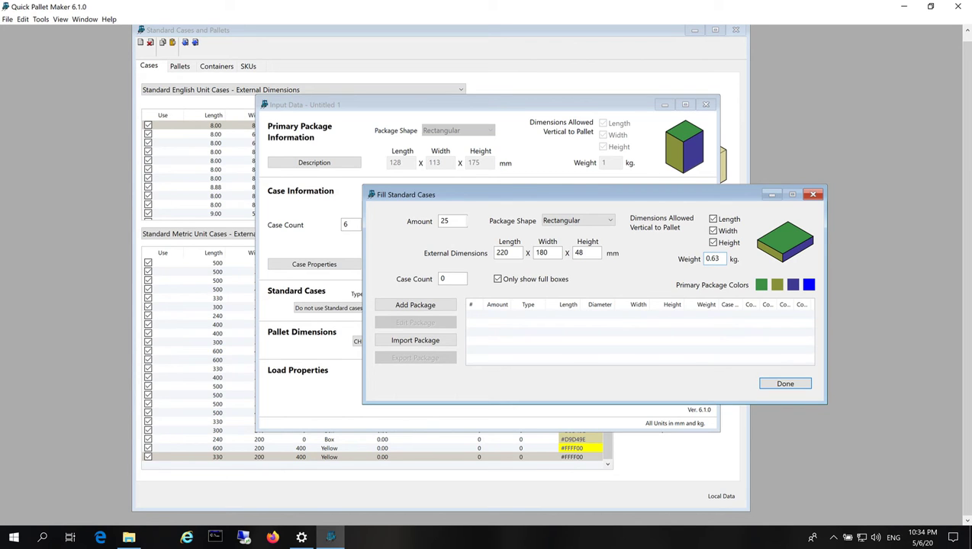
left_click(497, 279)
left_click(415, 305)
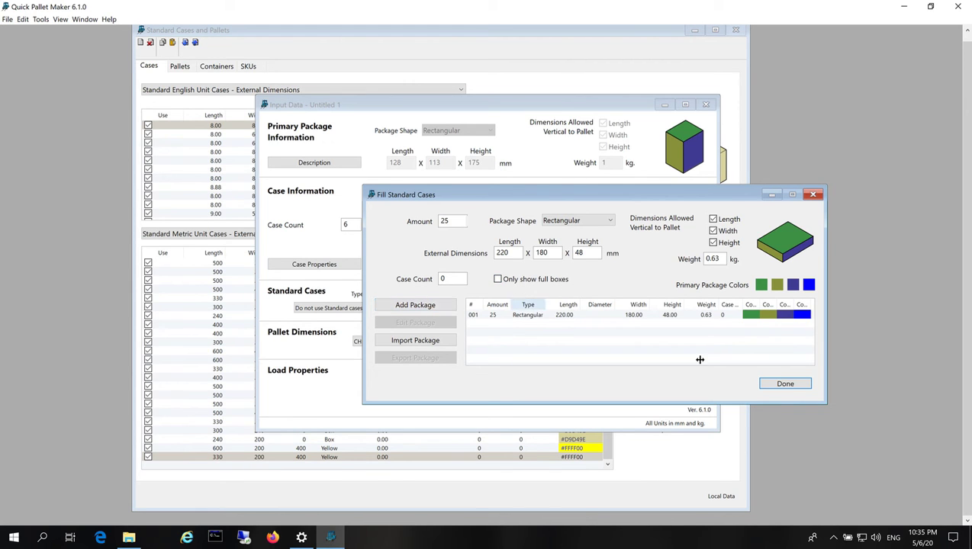
left_click(786, 384)
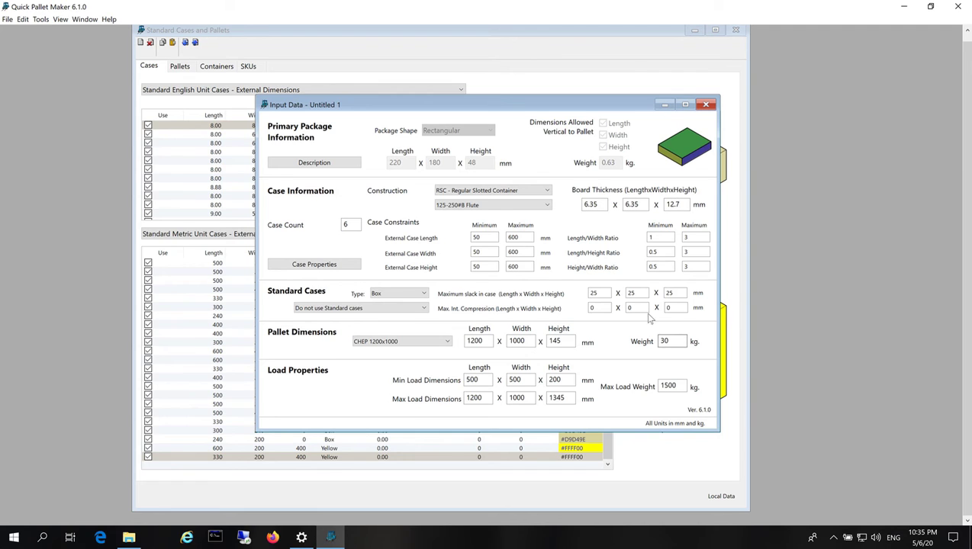
Set the standard cases type to Yellow and choose to fill standard cases
left_click(407, 294)
left_click(402, 312)
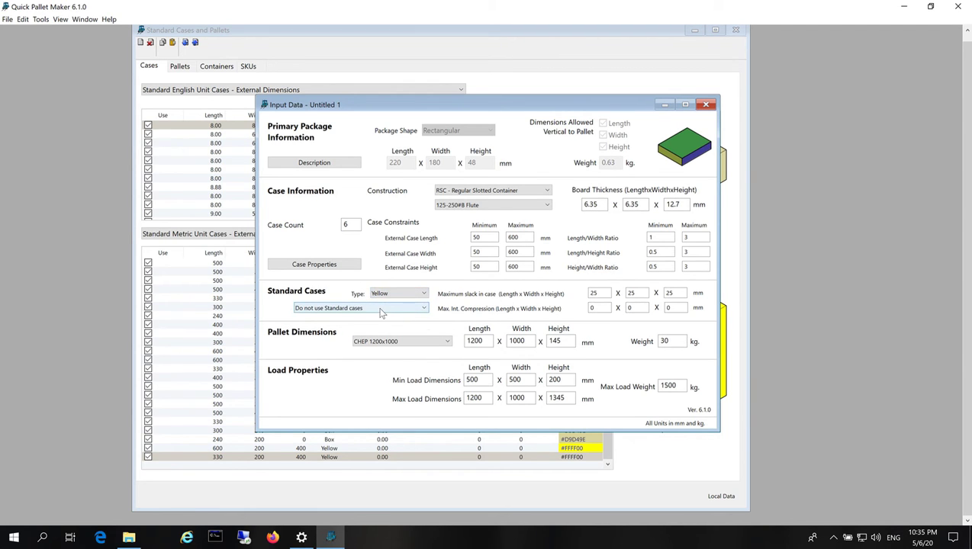
left_click(381, 309)
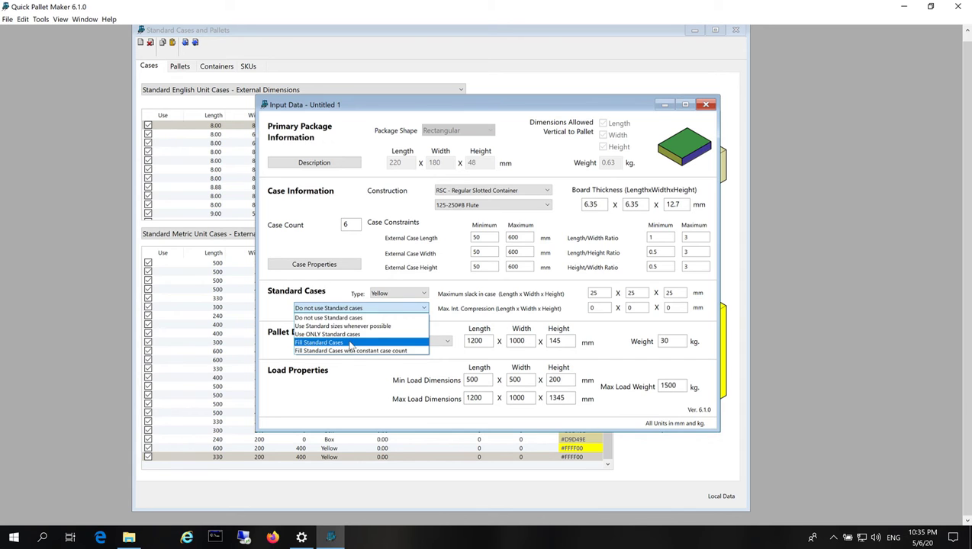
left_click(350, 343)
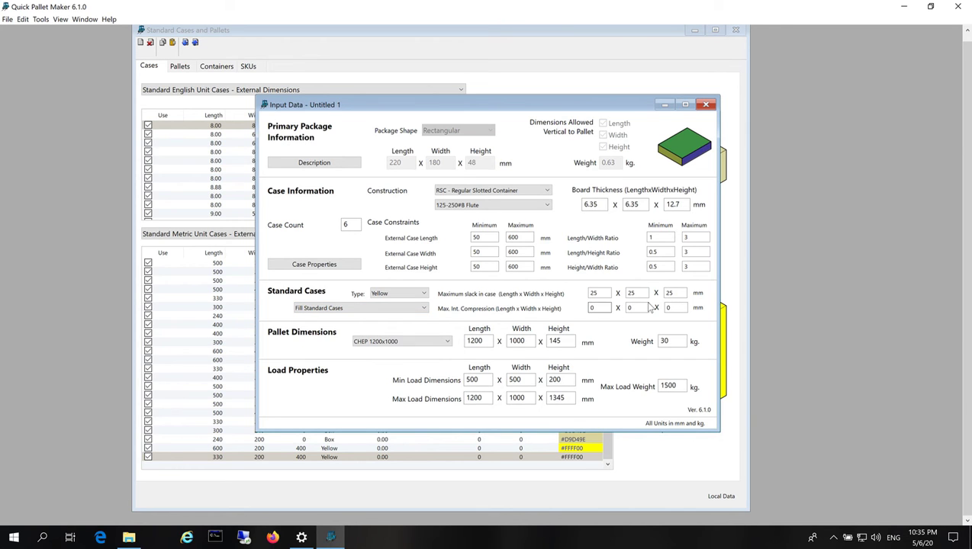
Recalculate the data sheet and move the solutions window so that the whole pallet and case views are accessible
left_click(41, 20)
left_click(50, 30)
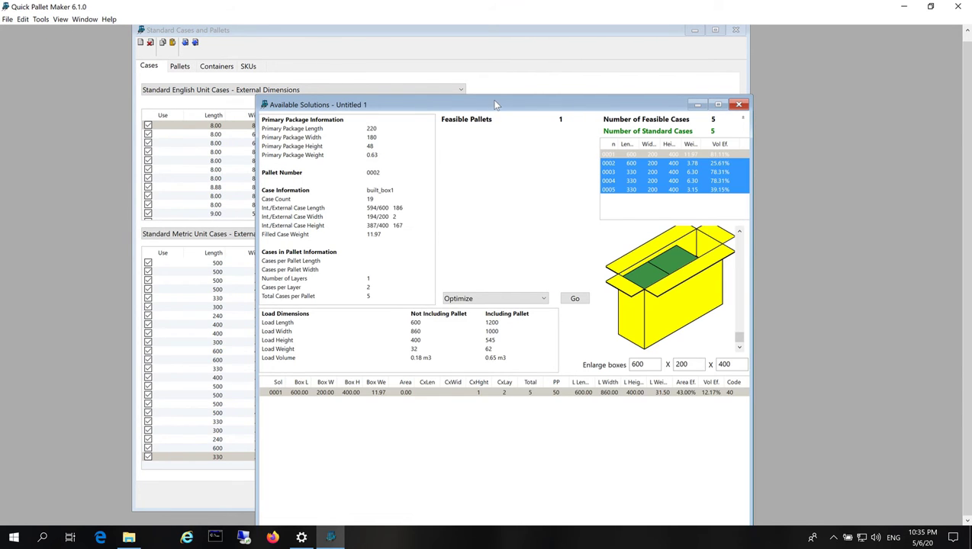
left_click_drag(540, 105, 495, 70)
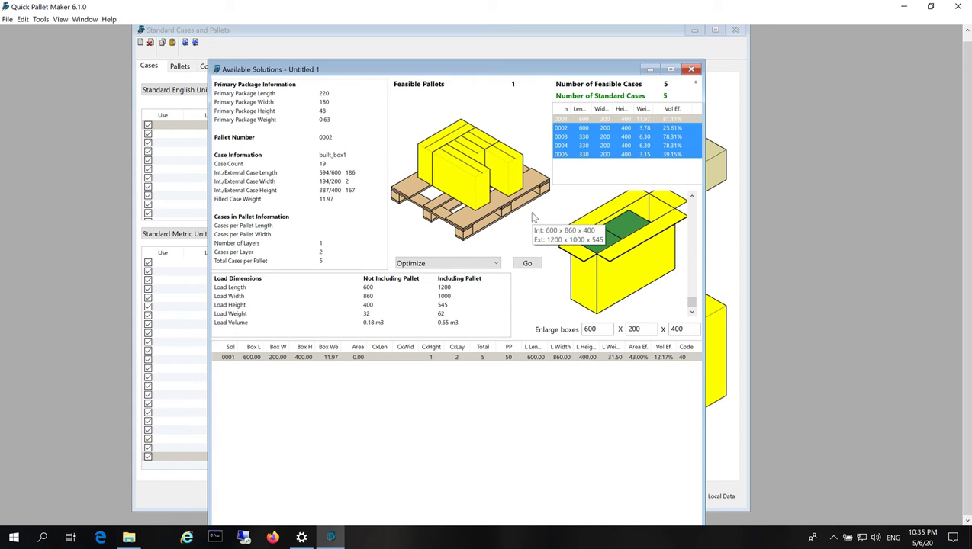
Show the box contents in the case view and examine how the two 600 mm long cases are filled
right_click(617, 273)
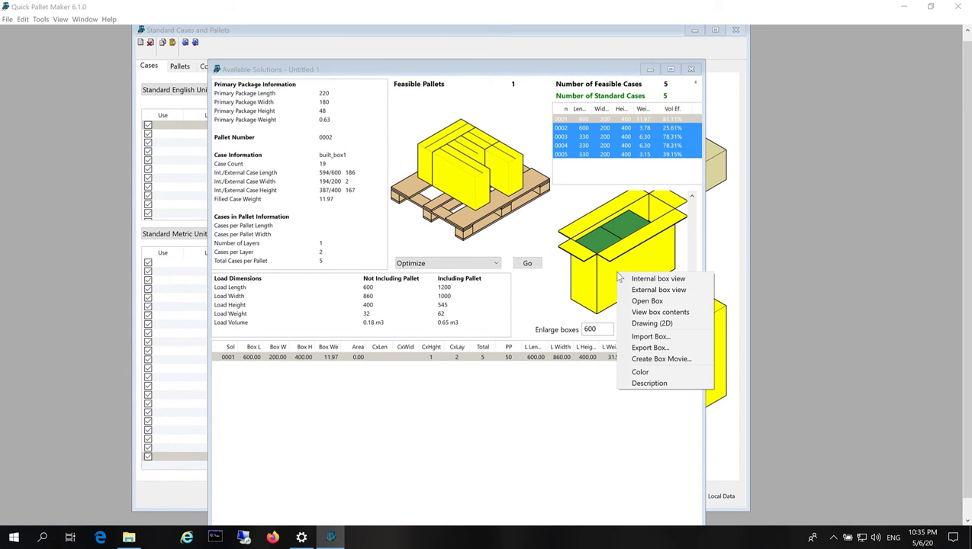
left_click(663, 313)
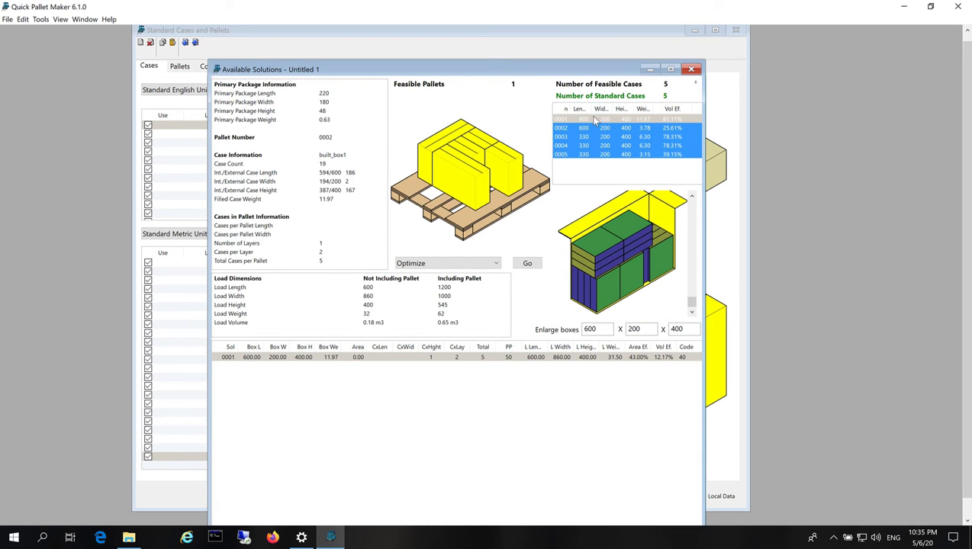
left_click_drag(594, 120, 595, 154)
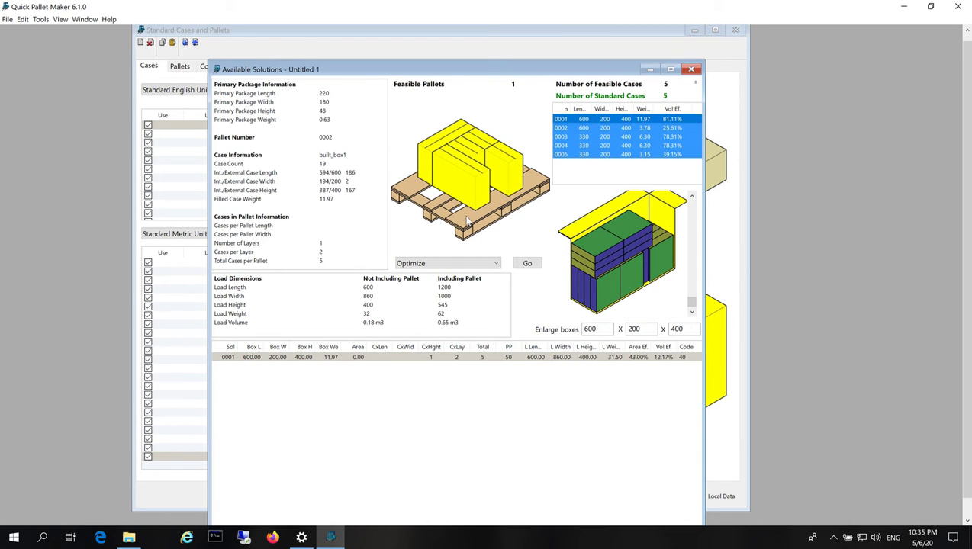
left_click(595, 127)
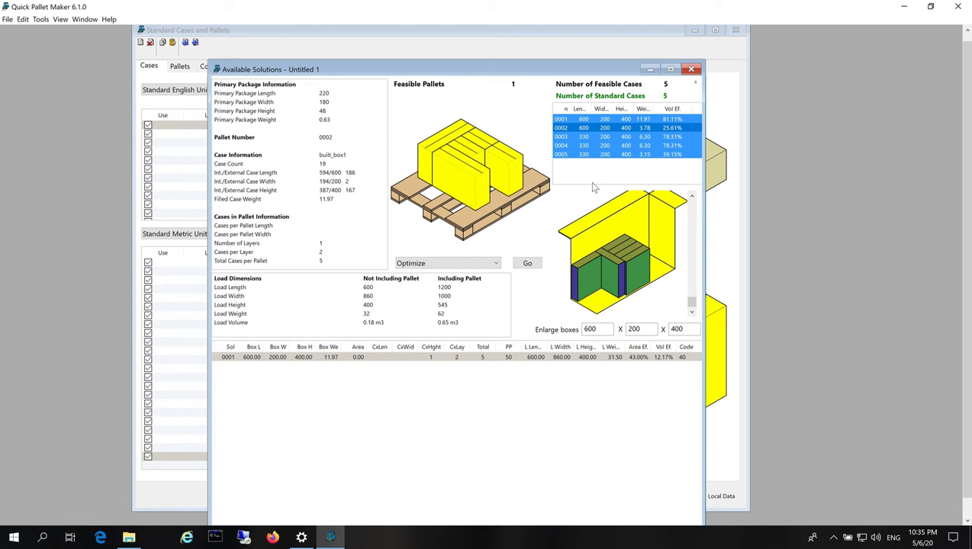
mouse_move(600, 256)
Examine how the packages fill each of the three 330 mm long cases in the solutions list
left_click(584, 137)
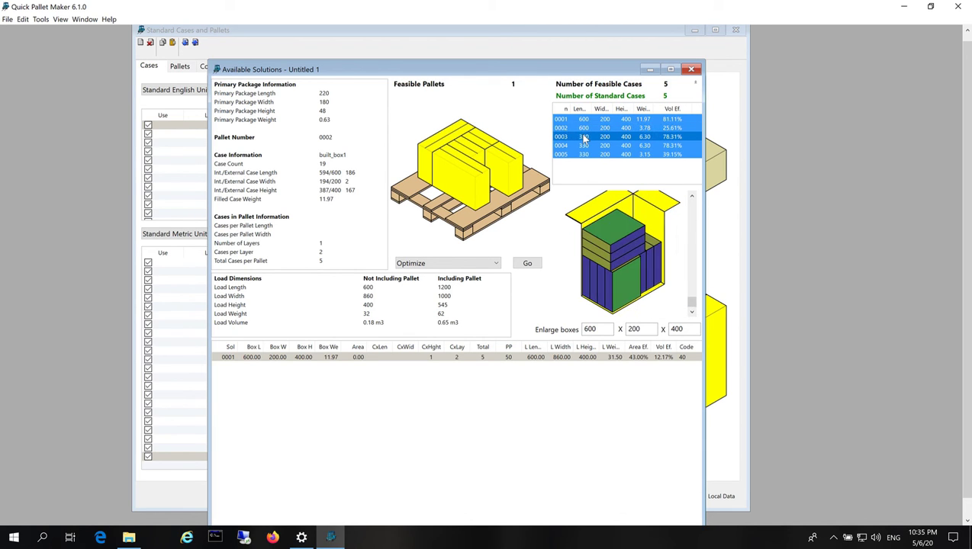
mouse_move(651, 271)
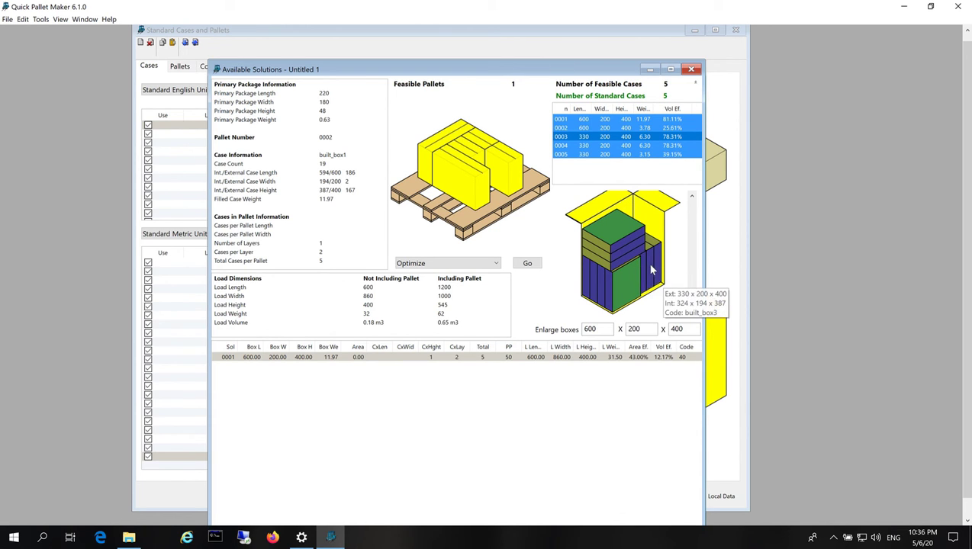
left_click(596, 146)
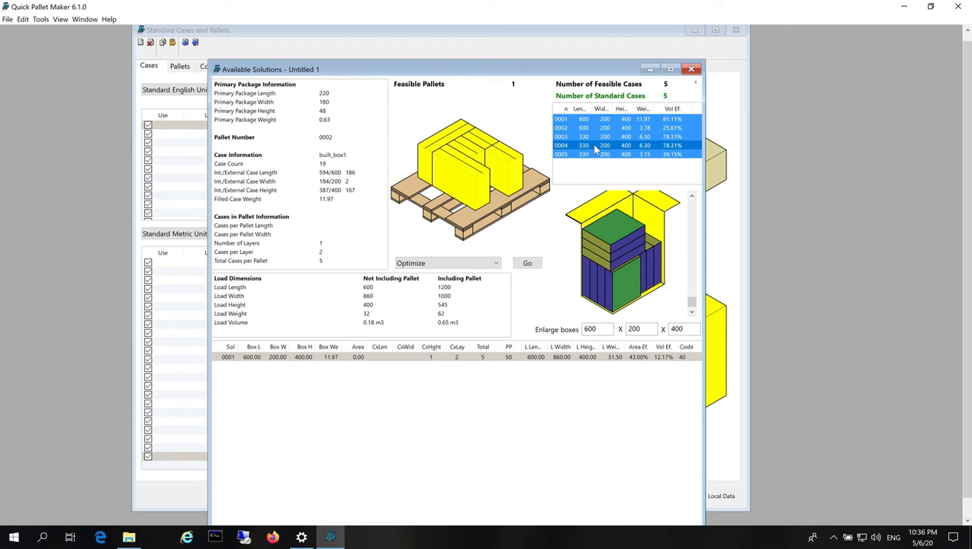
left_click(588, 156)
mouse_move(588, 157)
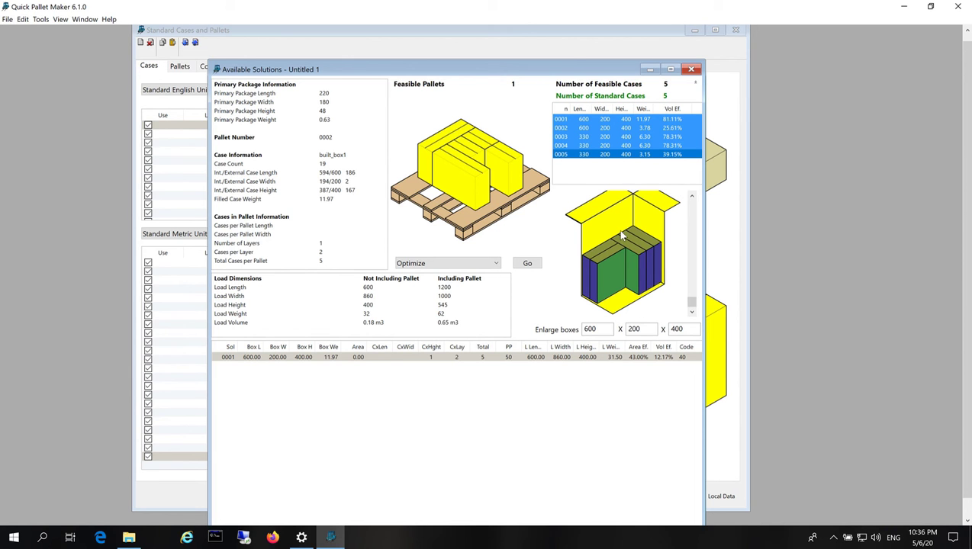
Move the solutions window to uncover more of the standard cases list and return to the input data for changes
left_click_drag(363, 70, 425, 54)
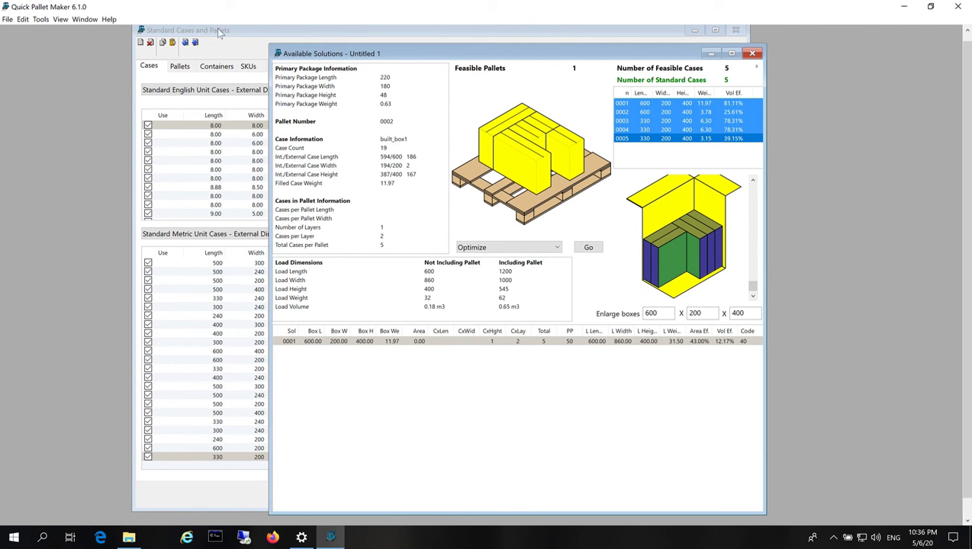
left_click(40, 19)
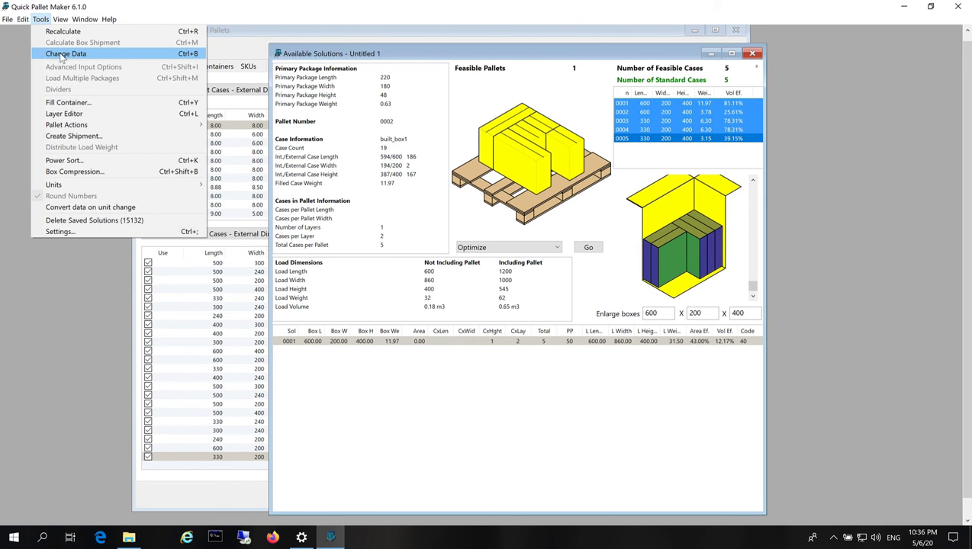
left_click(61, 55)
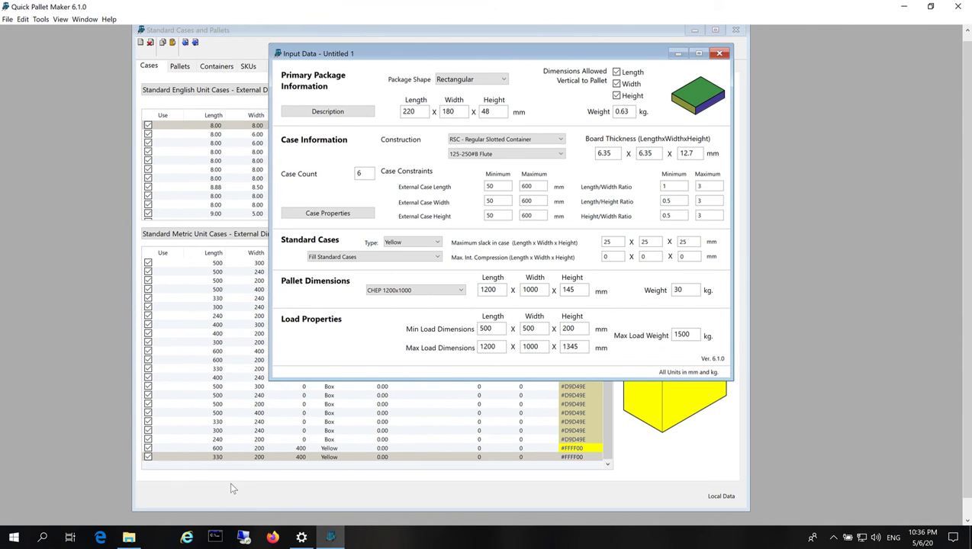
Exclude the 600 x 200 x 400 Yellow case from use, move the standard cases window aside and return to the input data
left_click(230, 481)
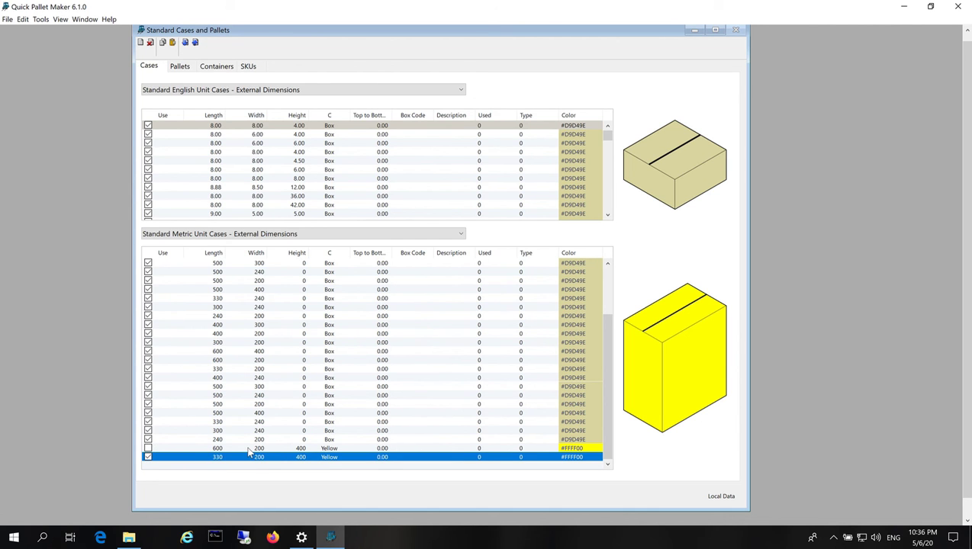
left_click_drag(627, 29, 550, 29)
left_click(724, 142)
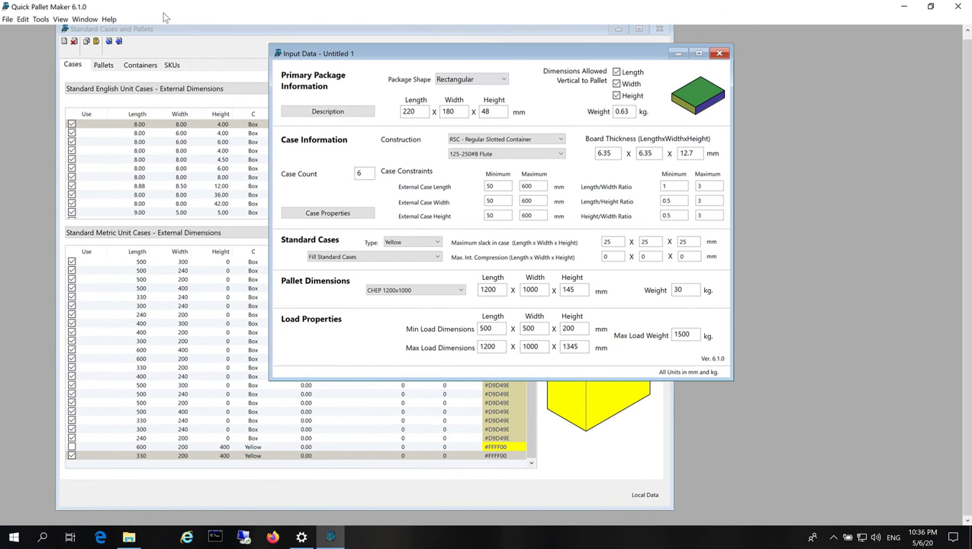
Load the 25 packages of 220 x 180 x 48 mm again with showing only full boxes turned off, and recalculate
left_click(40, 20)
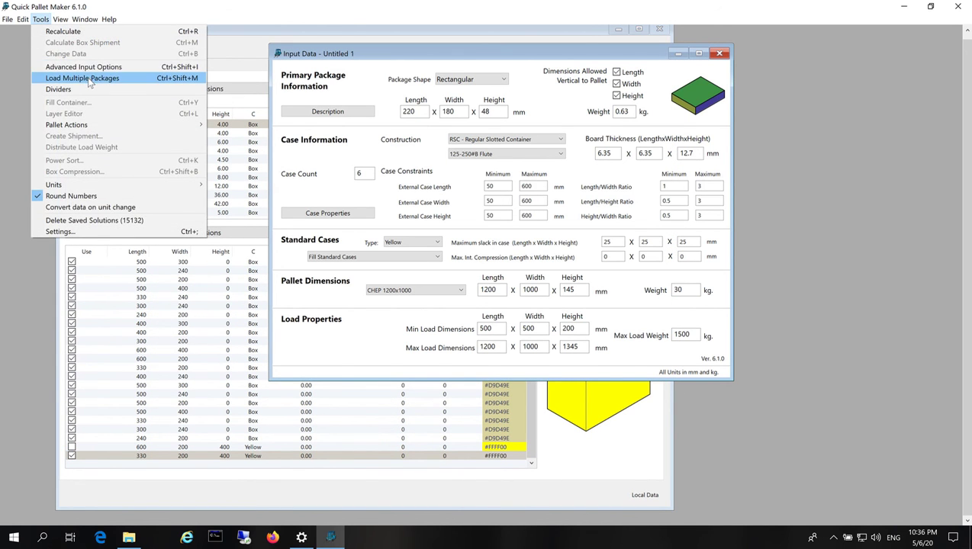
left_click(82, 77)
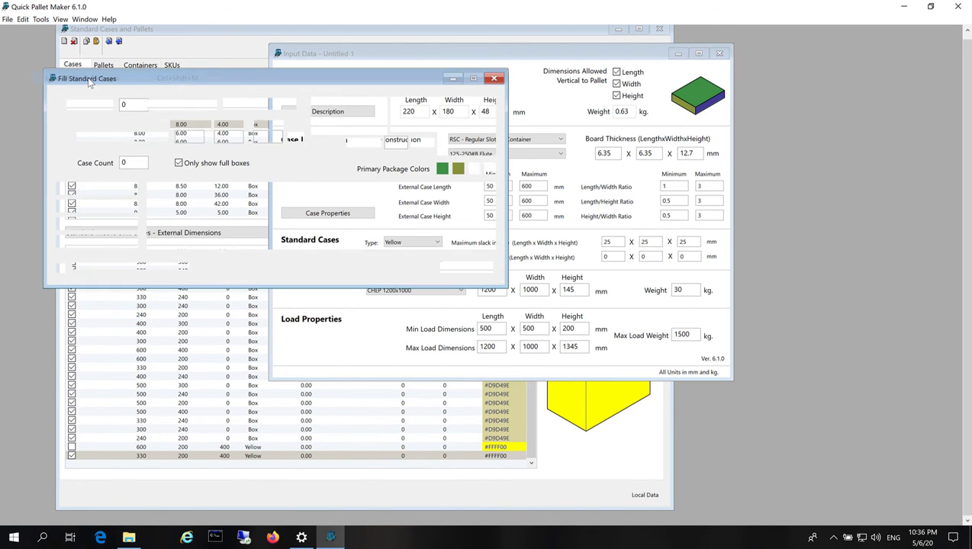
left_click(179, 163)
left_click(110, 194)
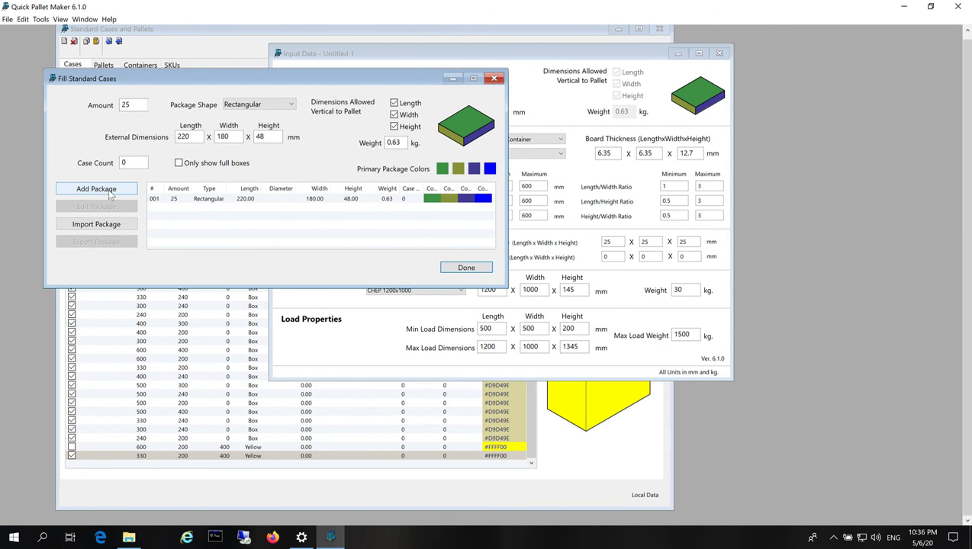
left_click(466, 268)
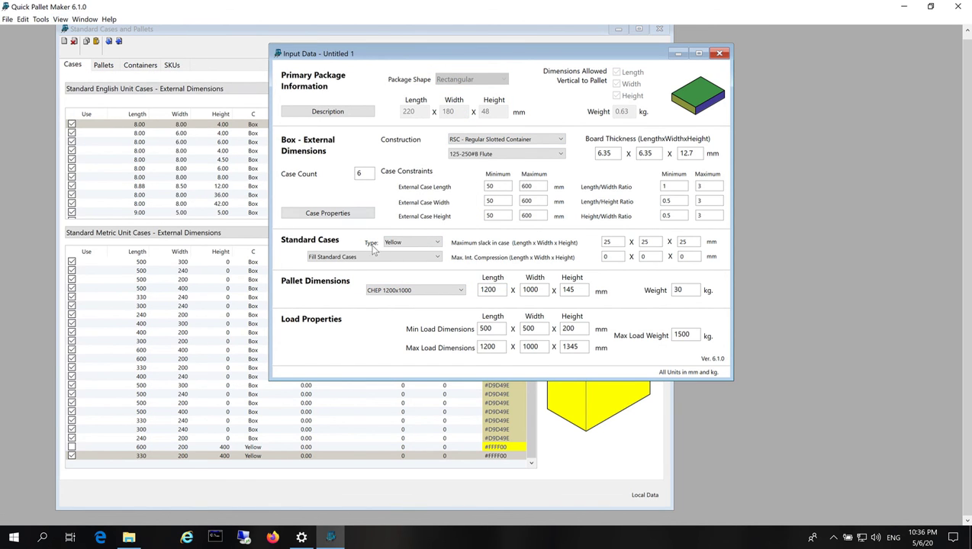
left_click(40, 19)
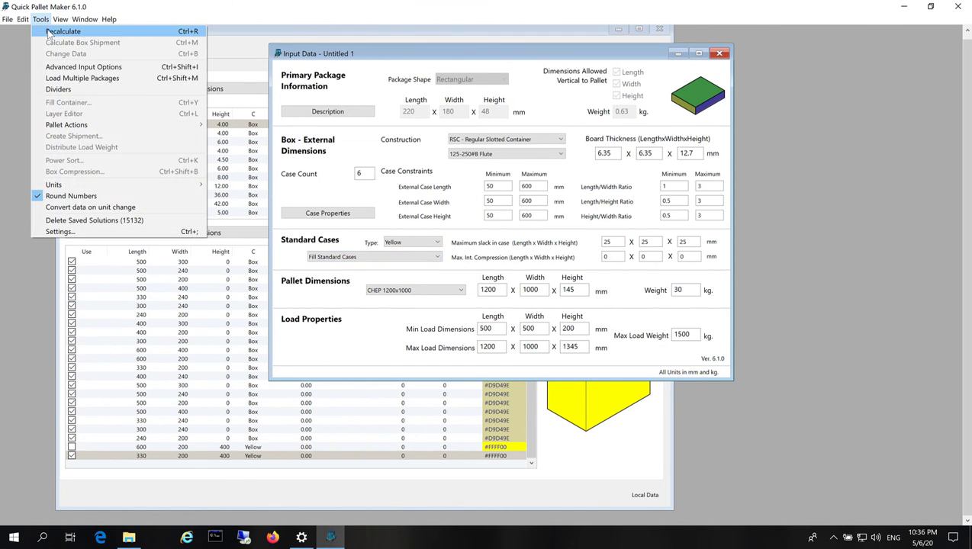
left_click(49, 31)
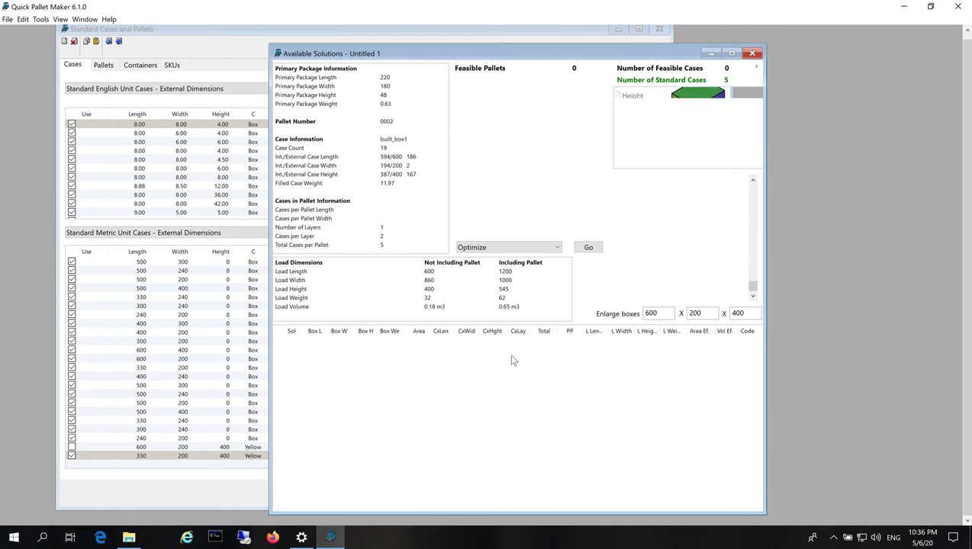